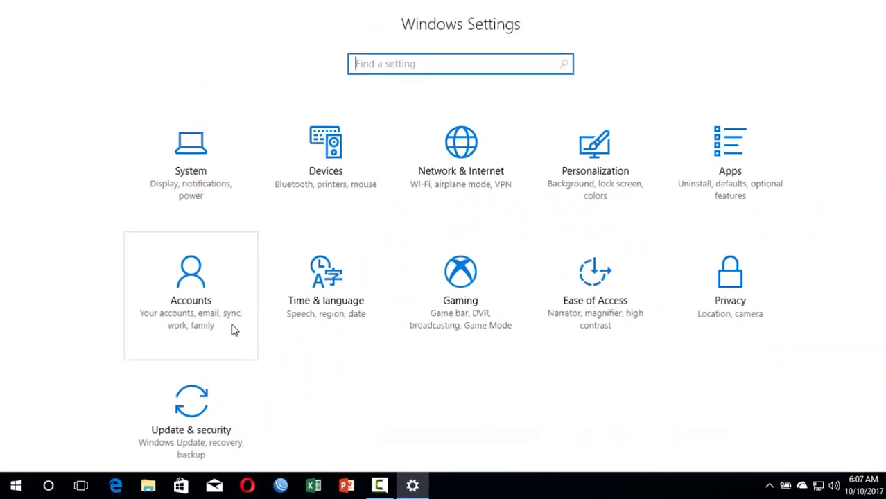
From Update & security, get started with the Windows Insider Program and choose Register
left_click(196, 410)
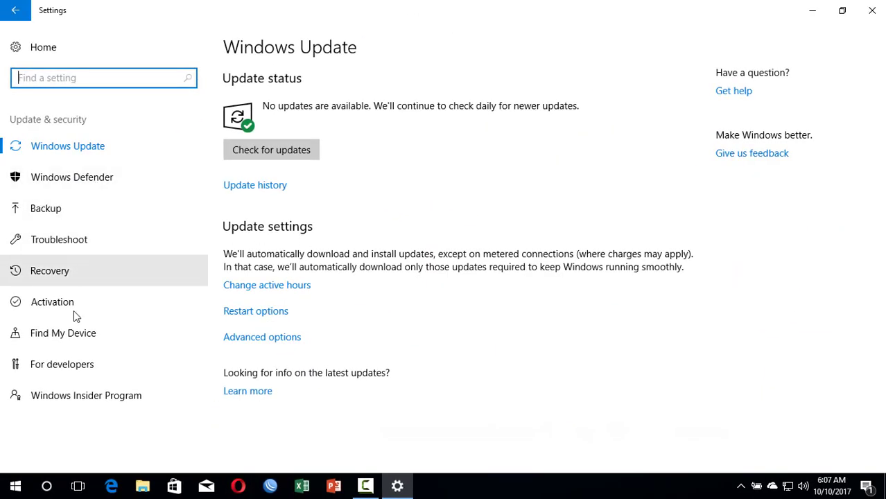
left_click(70, 392)
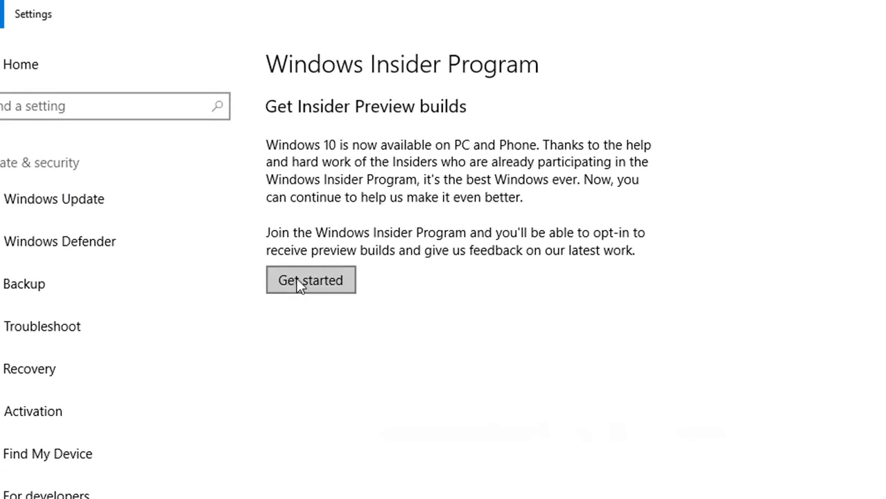
left_click(299, 281)
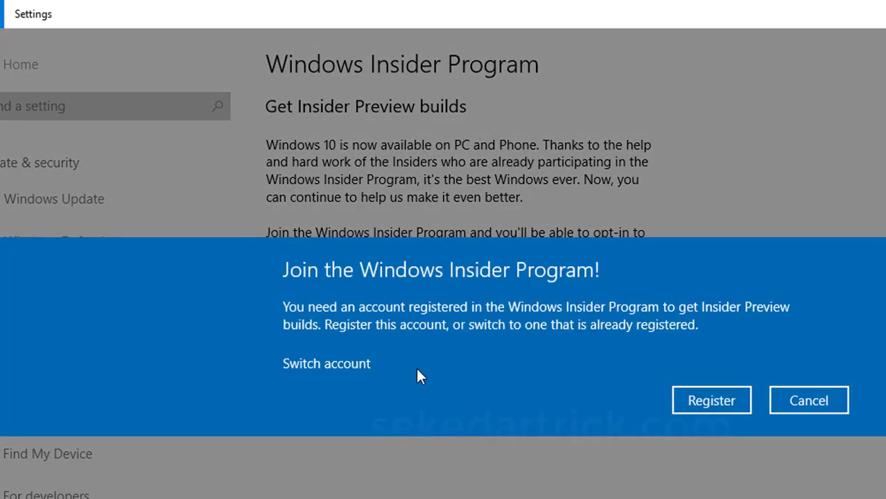
left_click(710, 399)
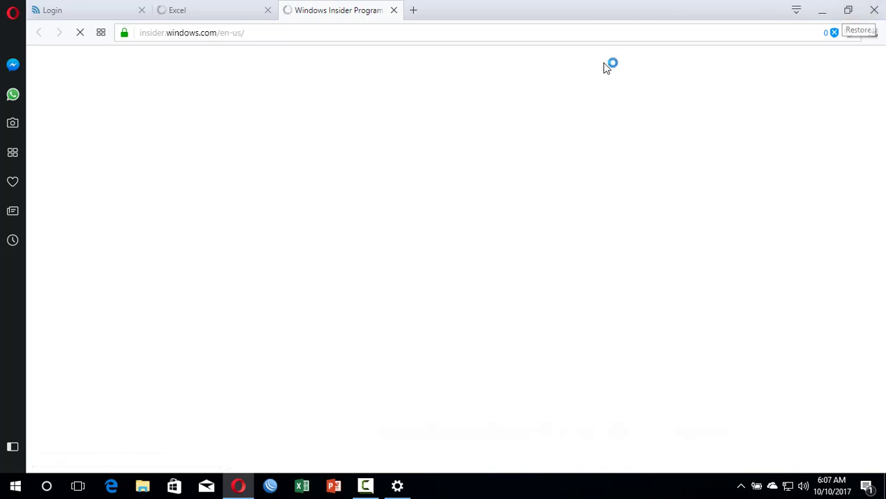
Close the Excel and Login tabs, then choose Register your personal account on insider.windows.com
left_click(267, 11)
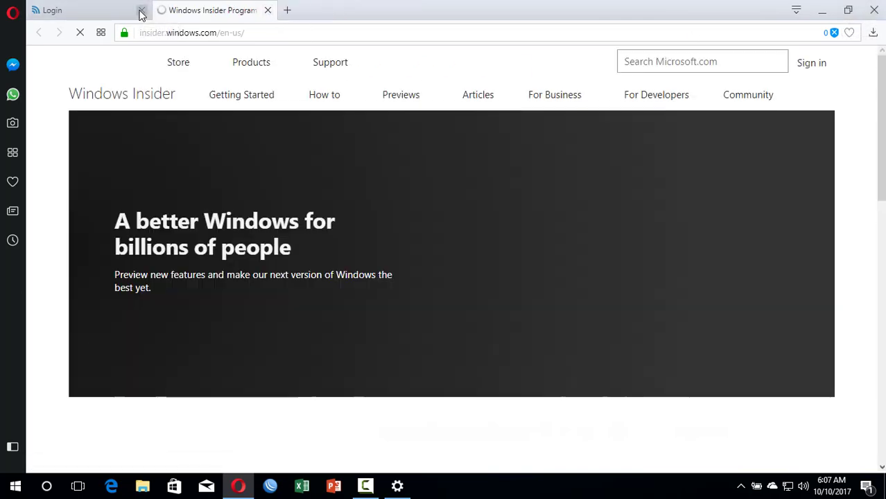
left_click(141, 14)
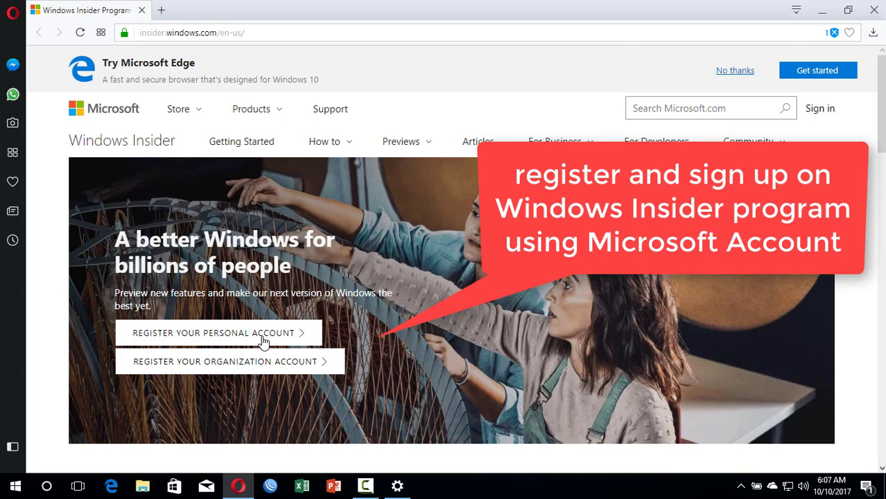
left_click(263, 341)
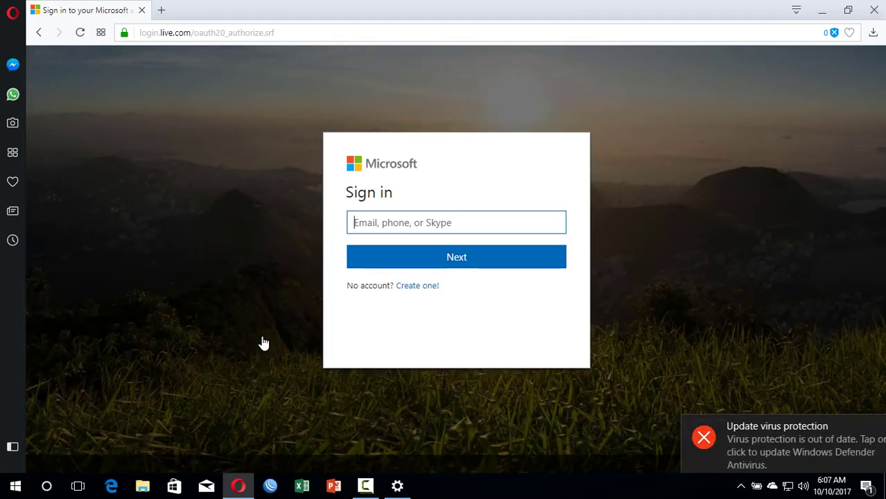
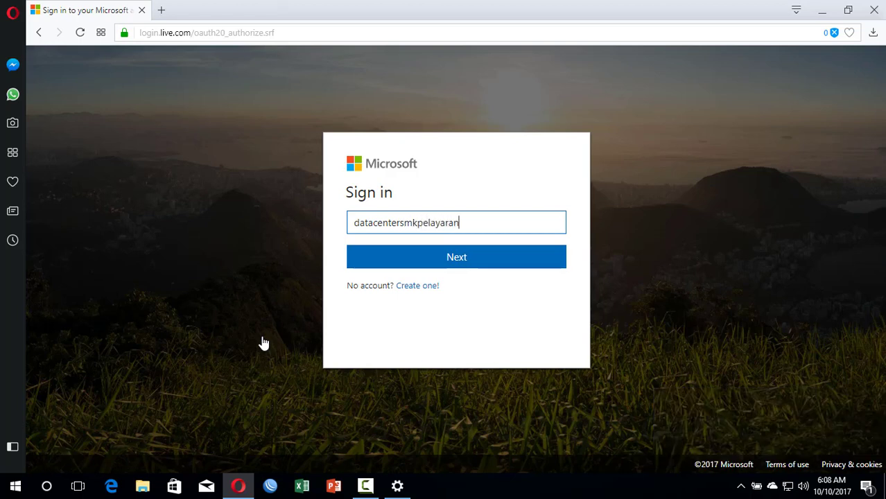
Sign in with the Microsoft account e-mail and password, re-entering the mistyped password
left_click(413, 270)
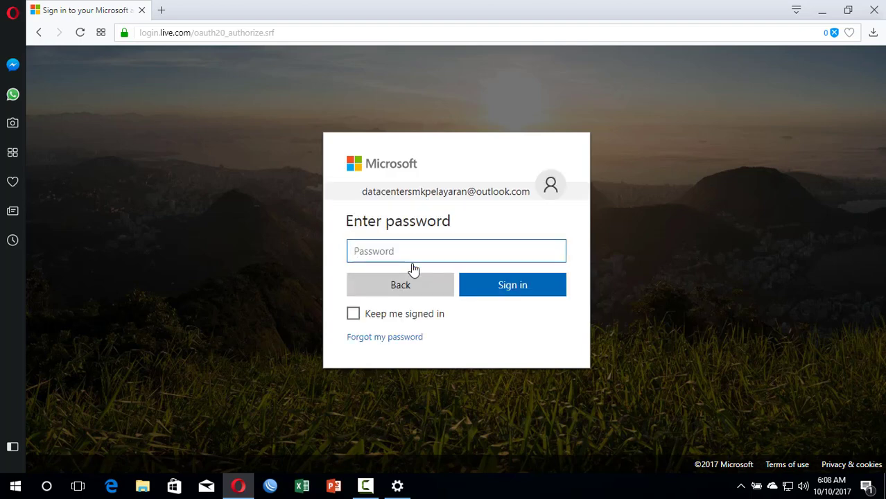
type("•")
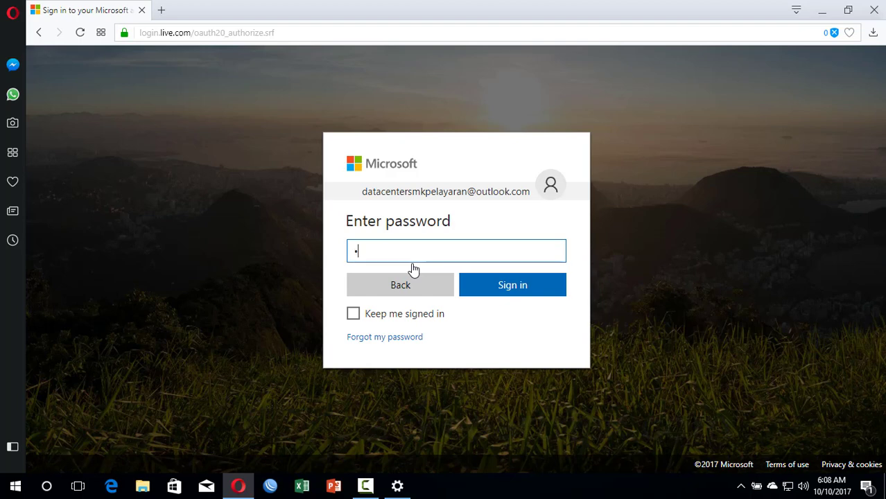
type("•••")
key("BackSpace")
key("BackSpace")
key("BackSpace")
key("BackSpace")
type("••••••••••")
left_click(480, 285)
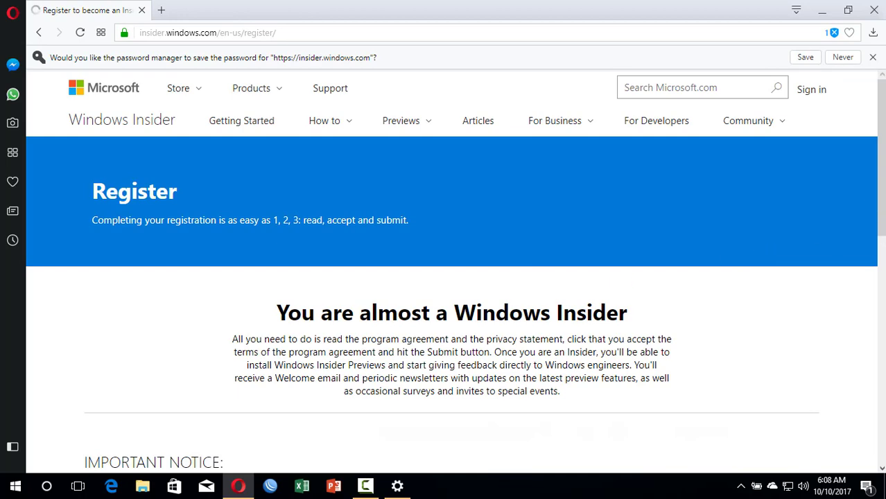
Accept the Insider program agreement terms and submit the registration
scroll(444, 277, "down", 5)
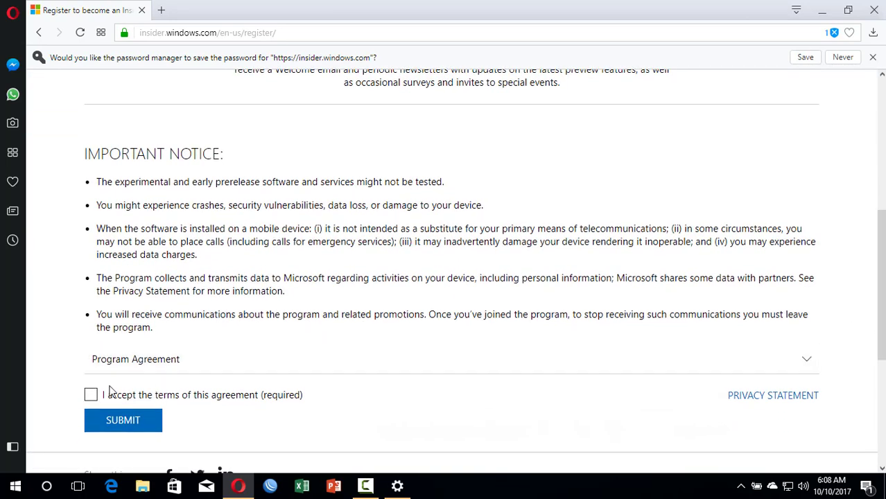
left_click(90, 394)
left_click(120, 424)
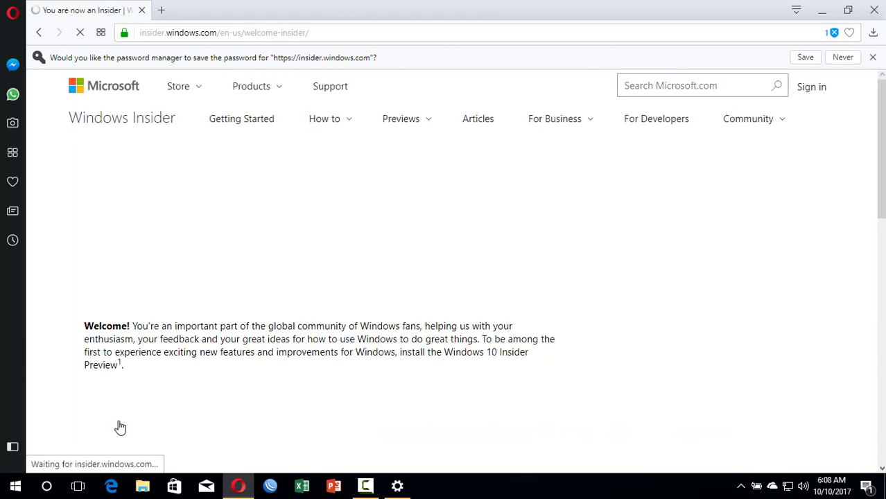
Decline saving the password and scroll through the thank-you page
left_click(873, 58)
scroll(863, 208, "down", 8)
scroll(444, 260, "up", 2)
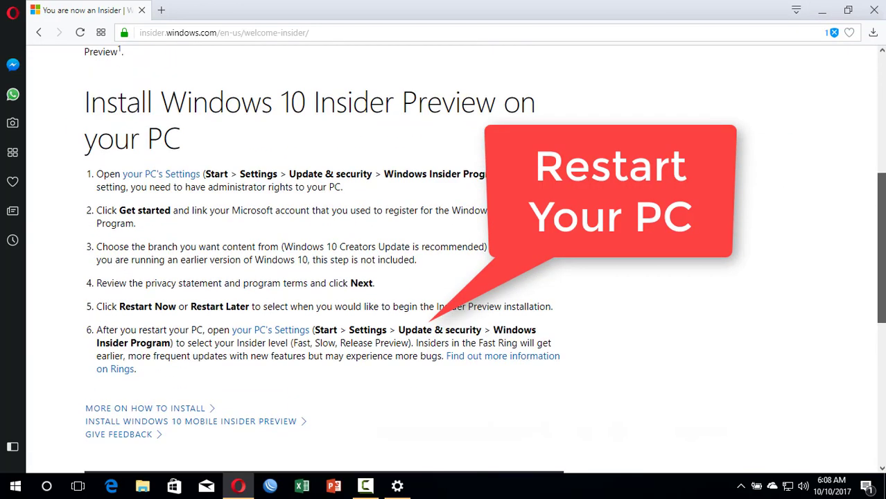
scroll(444, 260, "down", 2)
scroll(444, 260, "down", 2)
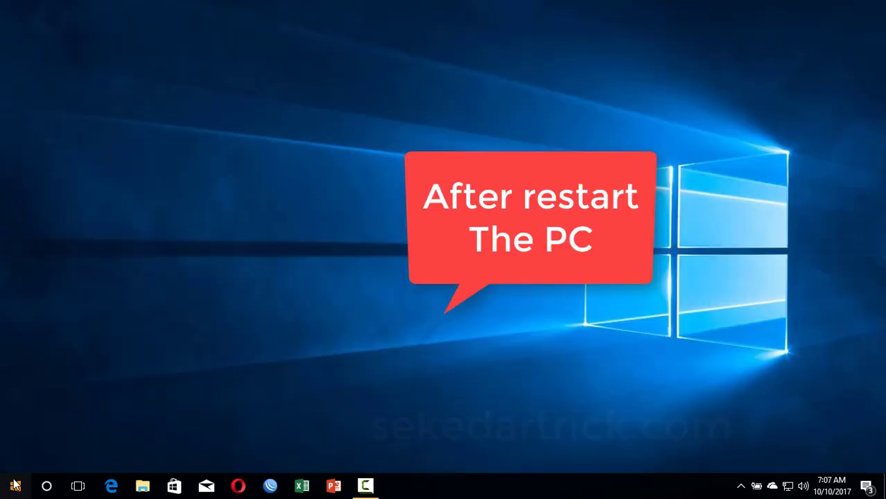
Open Settings from the Start menu to the Windows Insider Program page
left_click(15, 485)
left_click(13, 428)
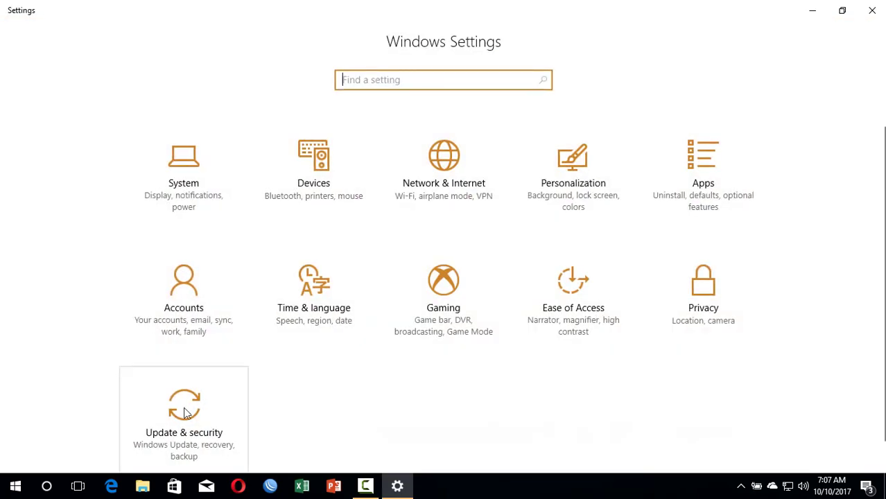
left_click(185, 413)
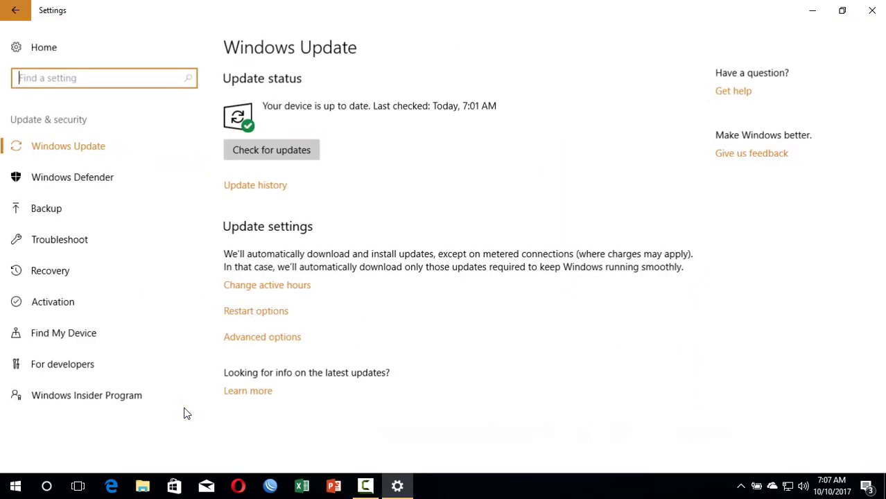
left_click(79, 392)
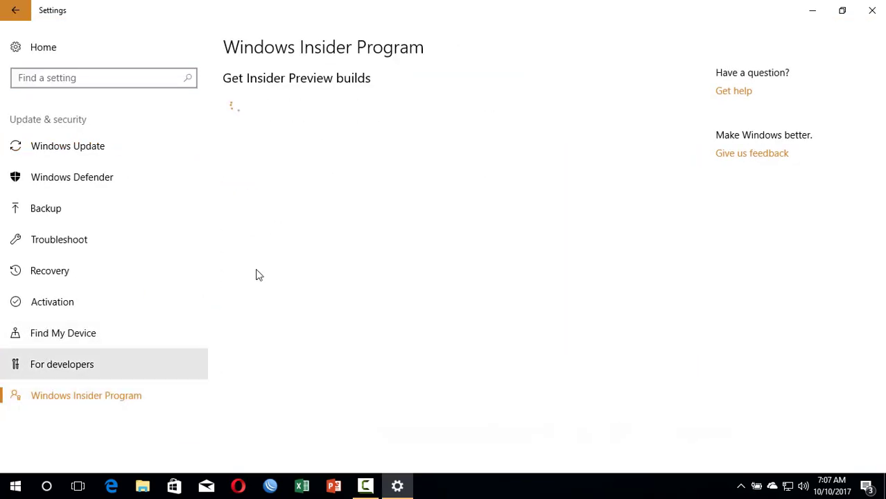
Get started and link the second listed Microsoft account, then continue
left_click(262, 207)
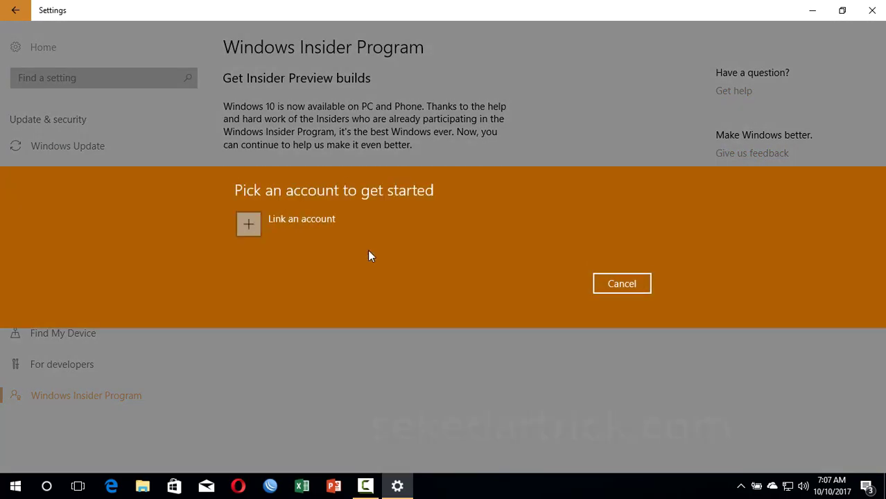
left_click(249, 224)
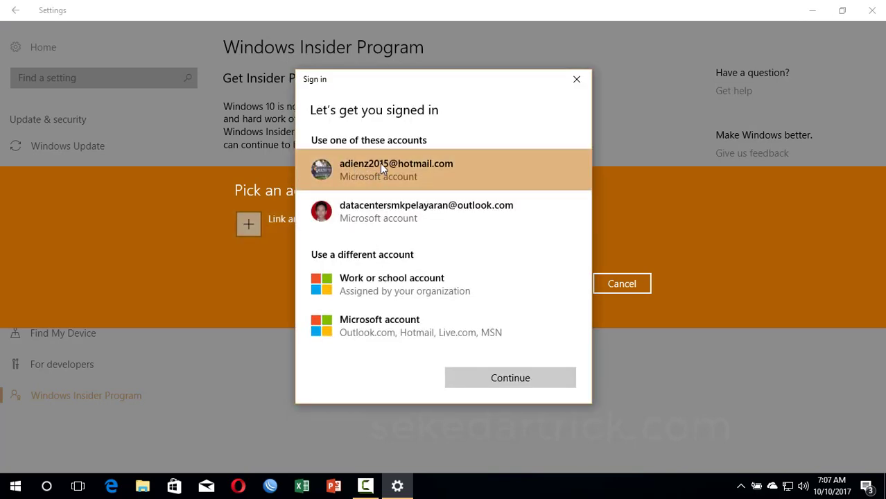
left_click(383, 211)
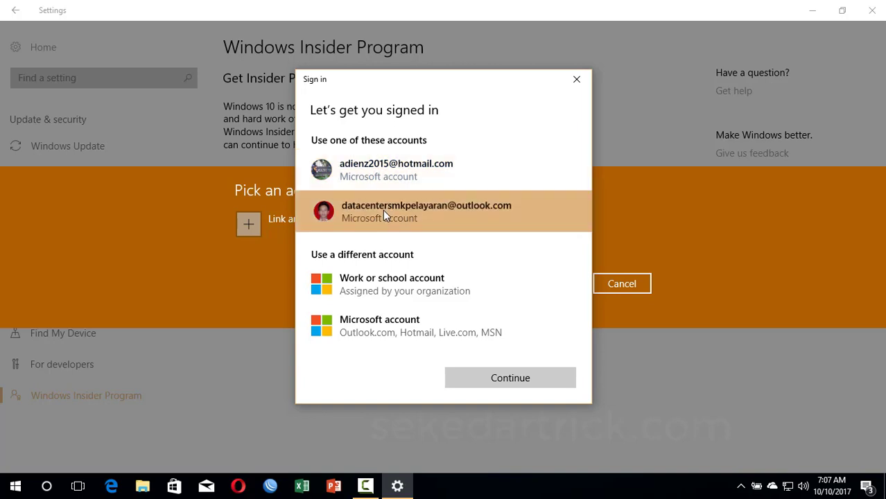
left_click(497, 378)
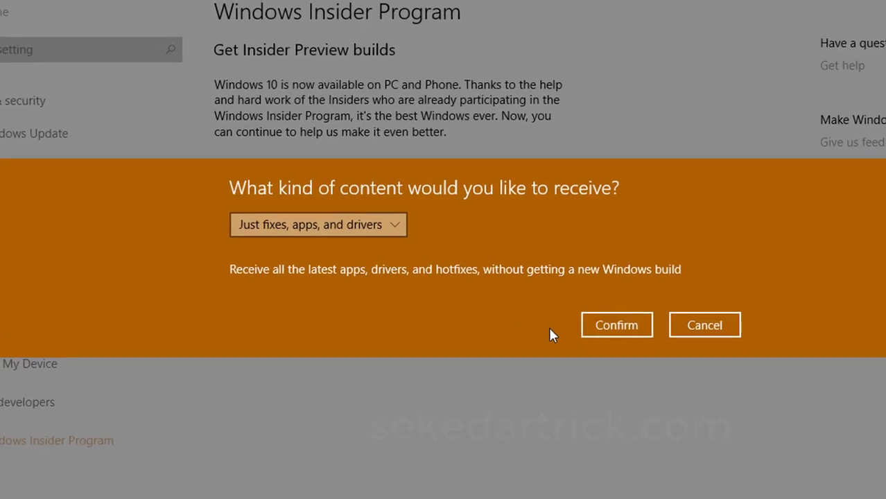
Choose 'Active development of Windows' as the Insider content and confirm
left_click(373, 233)
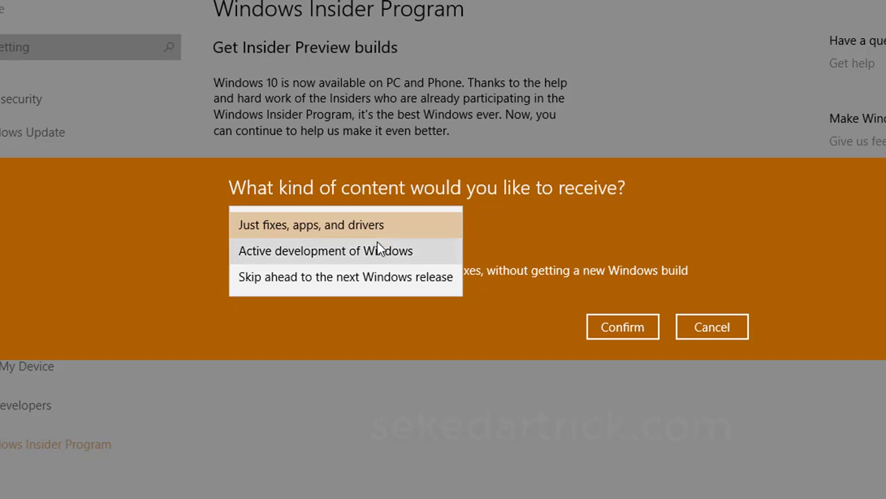
left_click(375, 250)
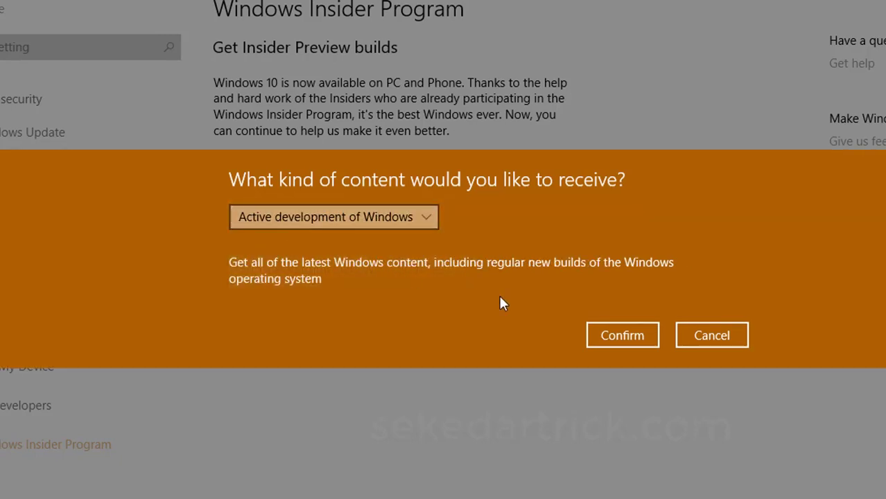
left_click(630, 337)
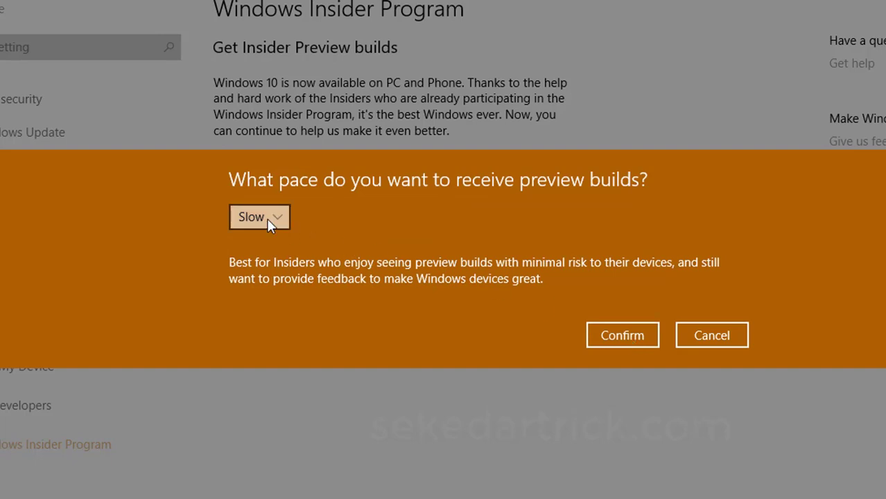
Set the preview build pace to Fast, accept the program terms, and choose Restart Later
left_click(267, 218)
left_click(263, 201)
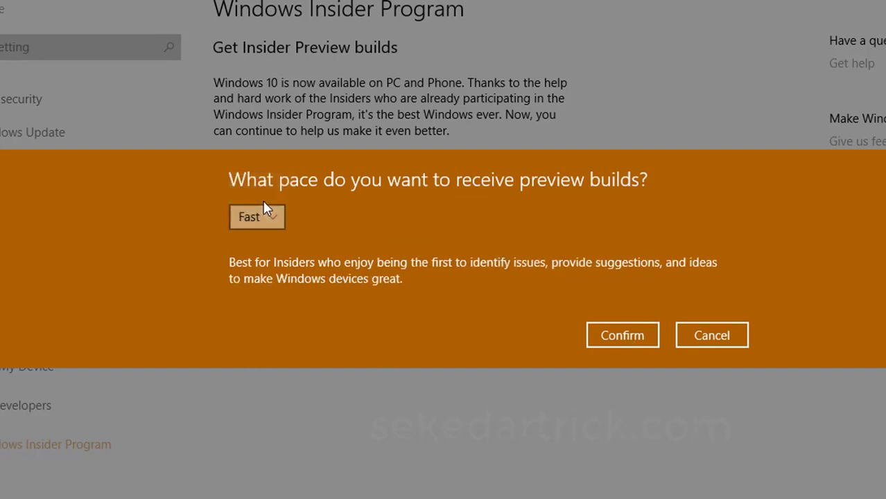
left_click(609, 333)
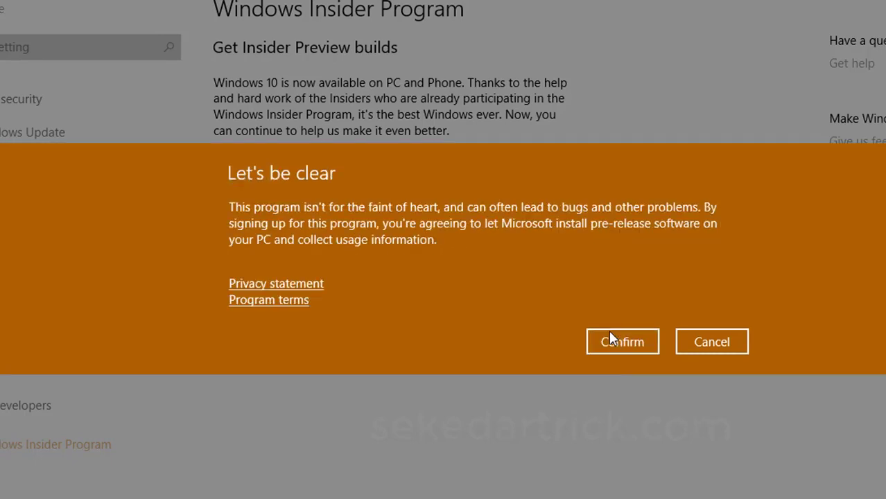
left_click(617, 339)
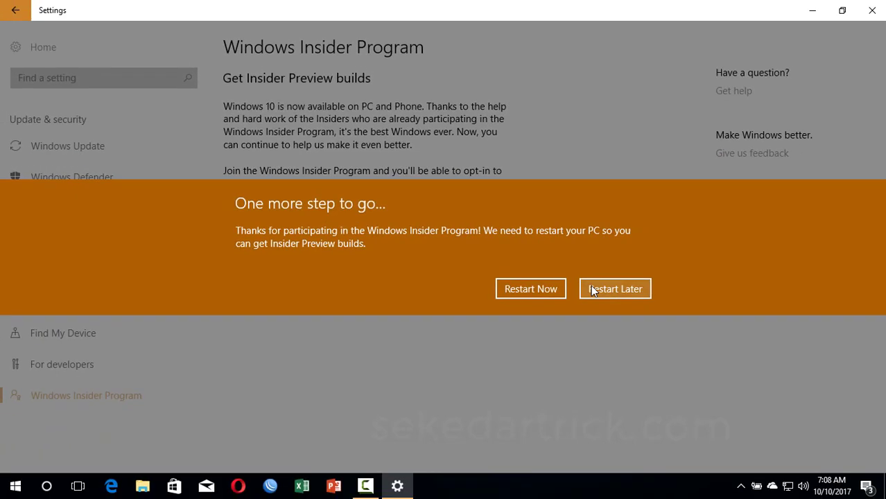
left_click(594, 290)
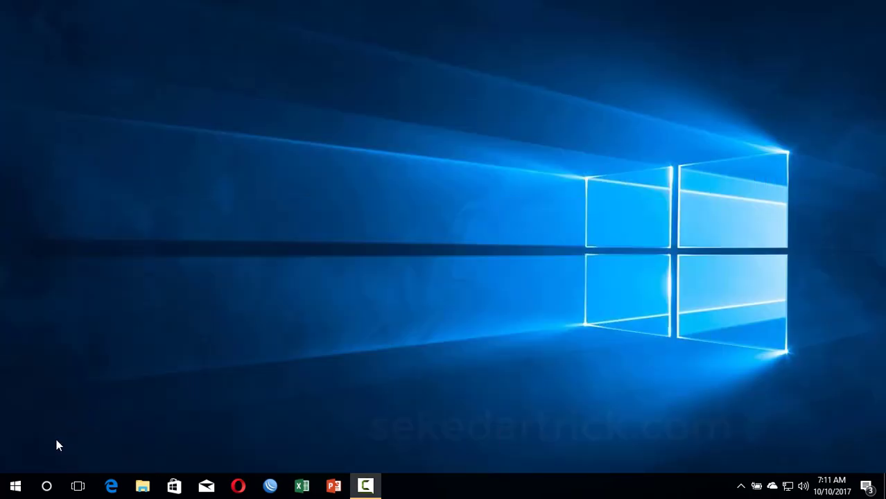
Reopen Settings to Update & security and run Check for updates on Windows Update
left_click(15, 486)
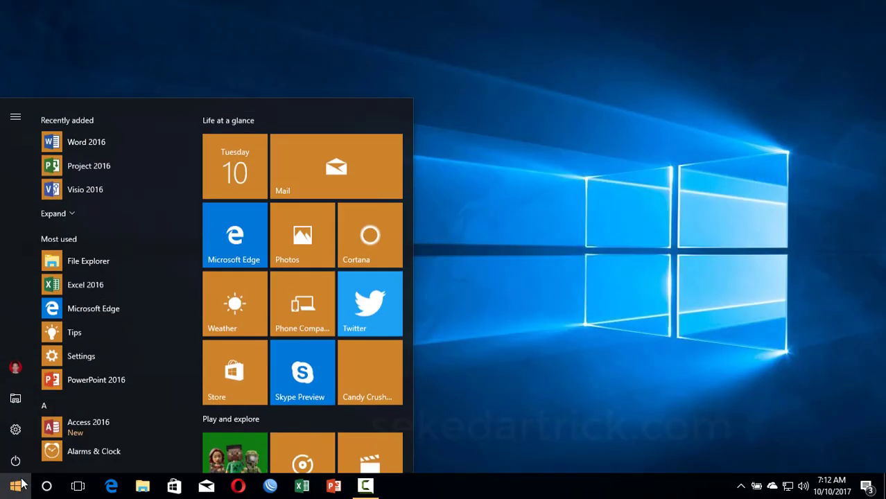
left_click(16, 429)
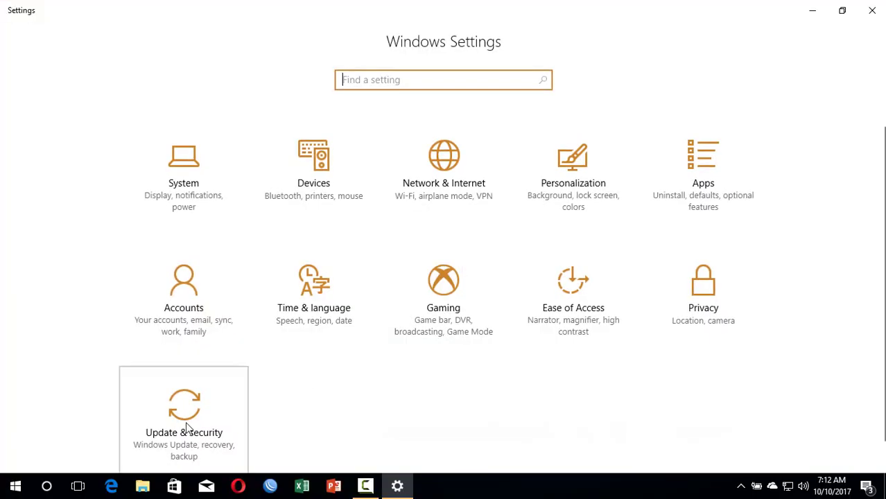
left_click(186, 425)
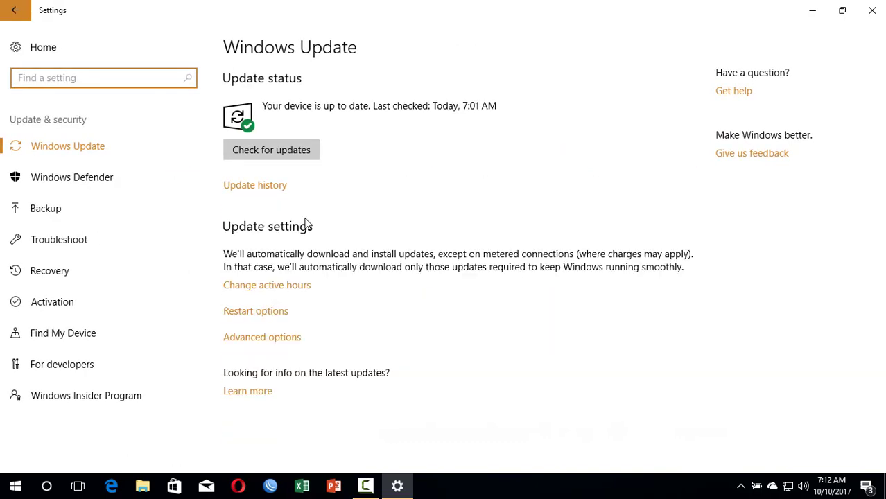
left_click(286, 155)
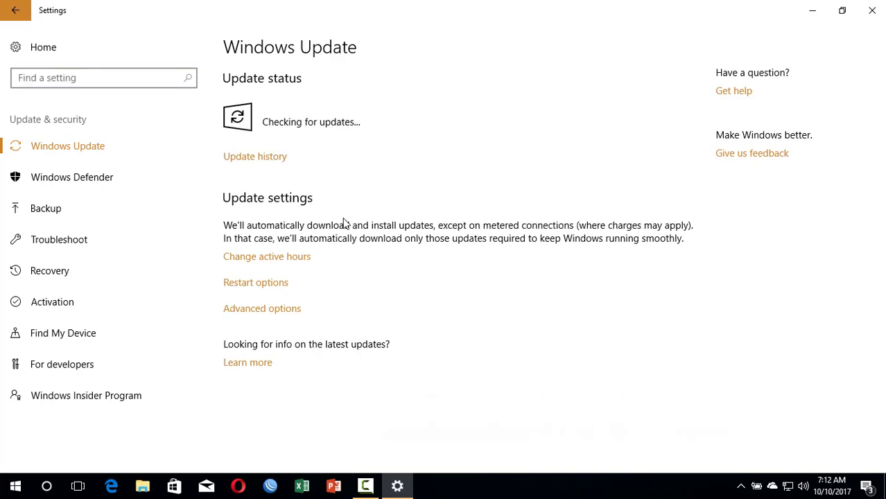